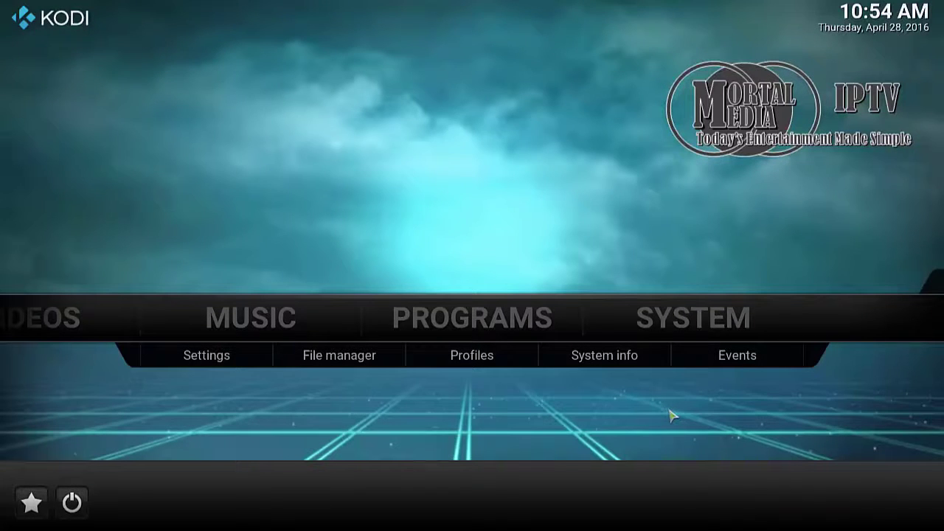
pyautogui.click(333, 358)
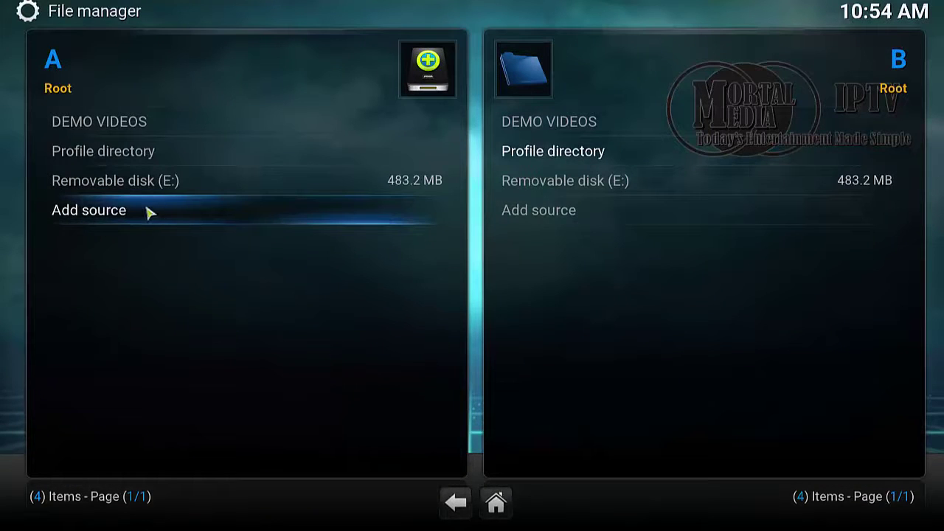
pyautogui.click(148, 212)
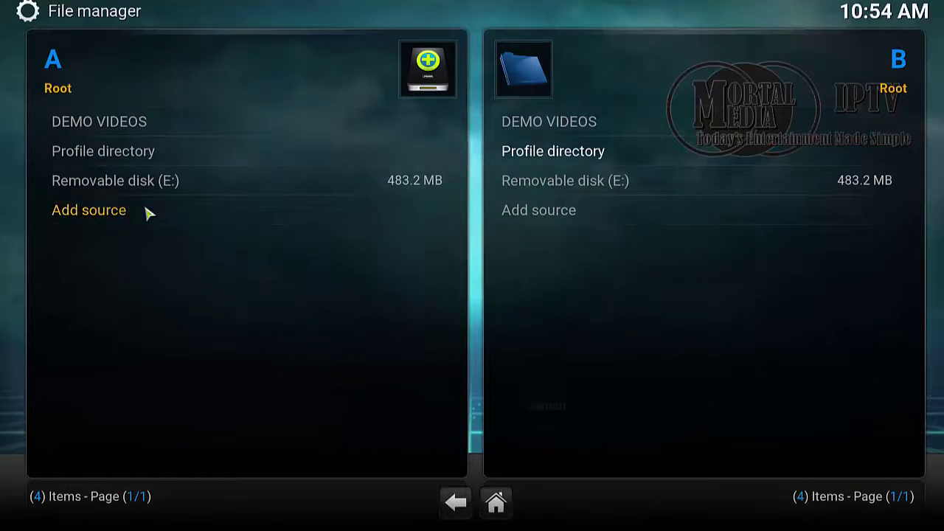
pyautogui.click(329, 177)
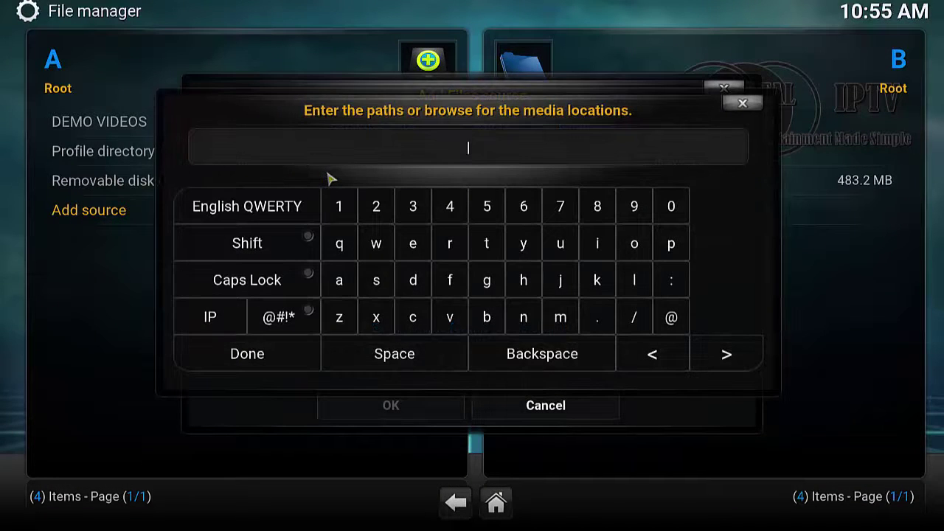
pyautogui.write('http:')
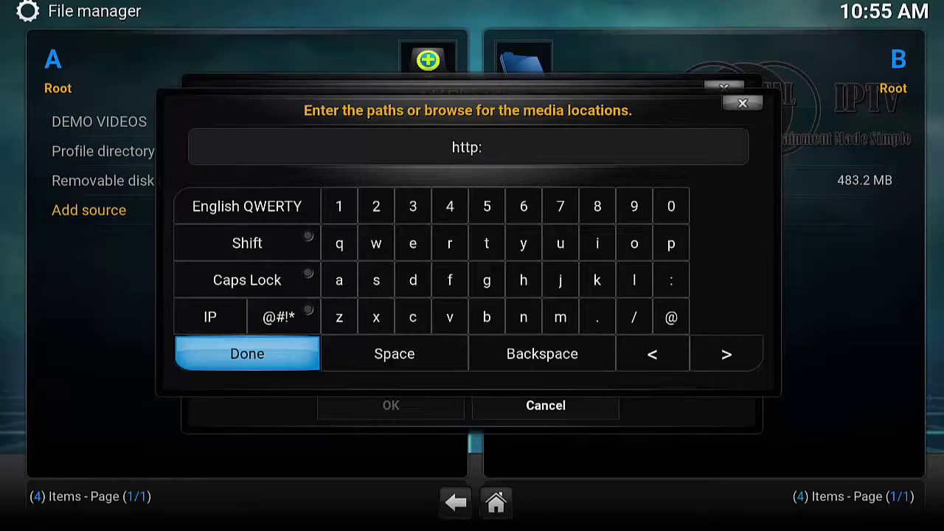
pyautogui.write('//fusion.')
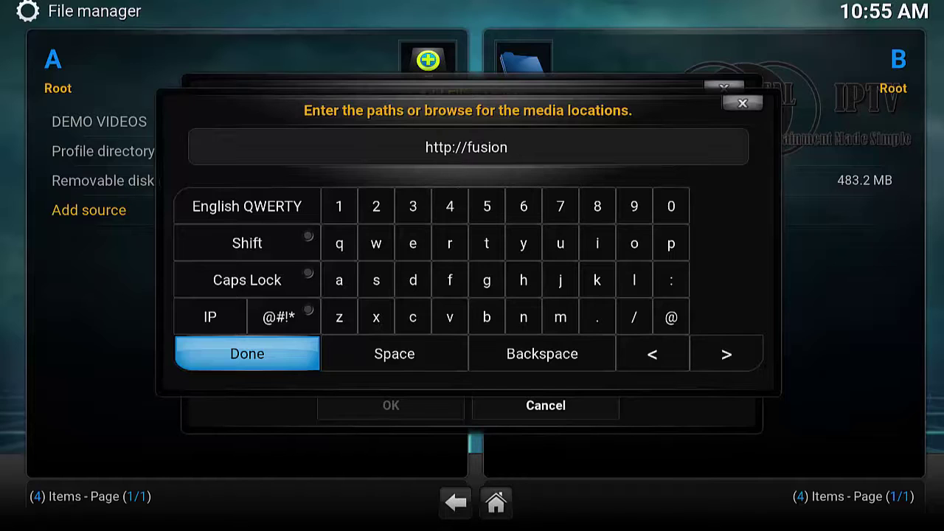
pyautogui.write('tvadd')
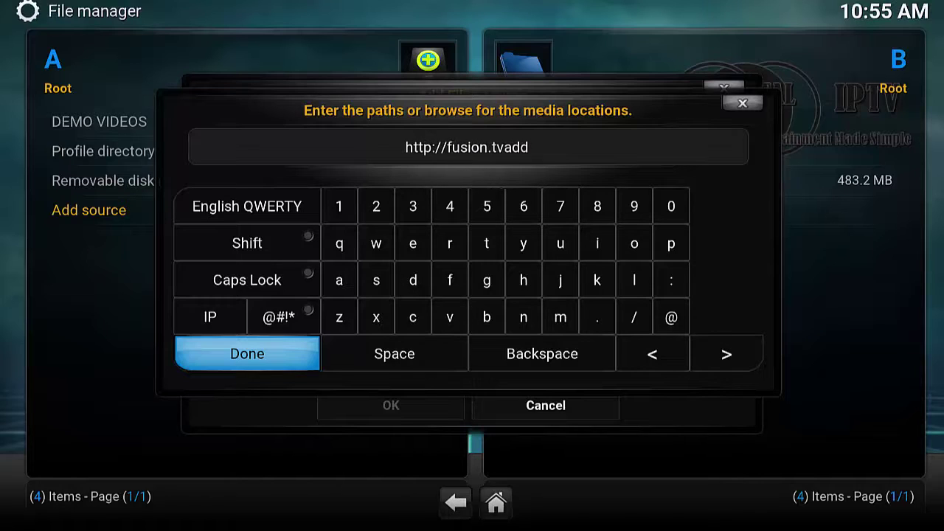
pyautogui.write('os')
pyautogui.press('BackSpace')
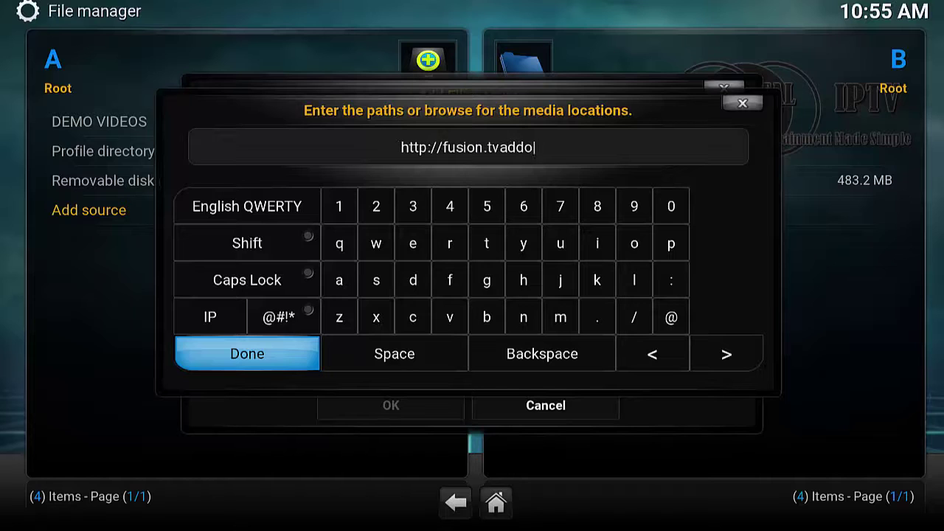
pyautogui.write('ns.')
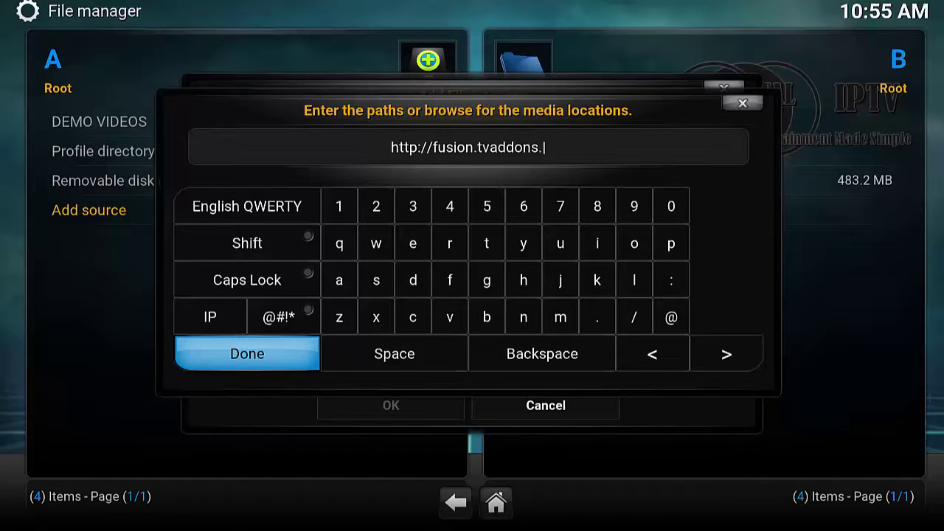
pyautogui.write('ag')
pyautogui.write('/')
pyautogui.click(236, 356)
# Step: Name the new source Fusion and save it
pyautogui.click(434, 362)
pyautogui.write('Fusionk')
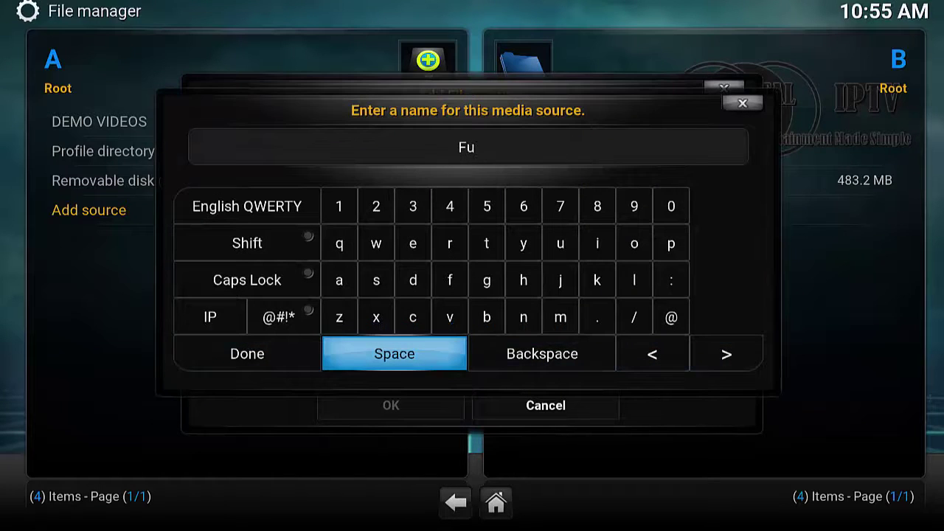
pyautogui.press('BackSpace')
pyautogui.click(255, 330)
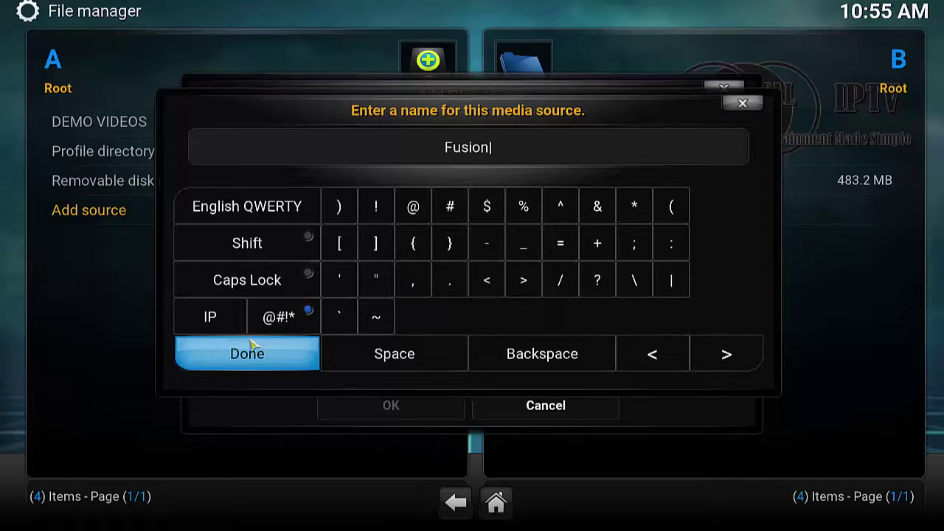
pyautogui.click(254, 355)
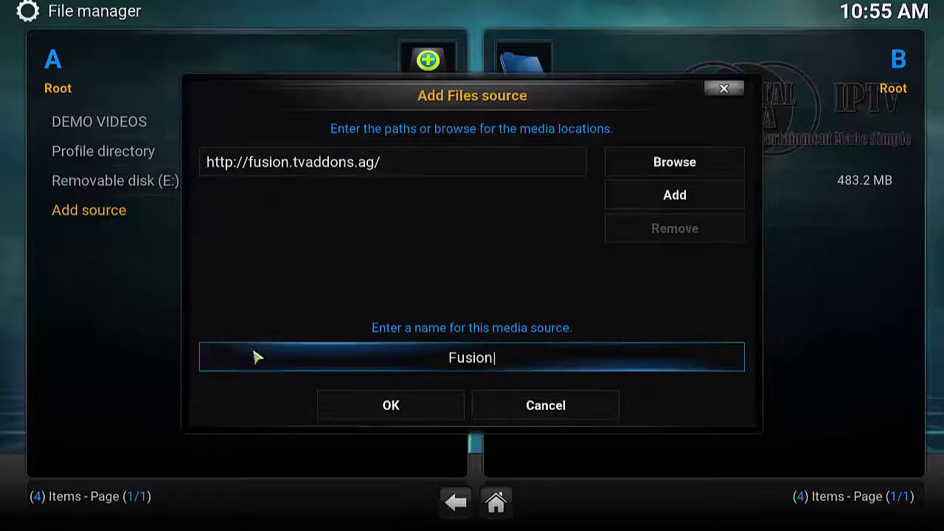
pyautogui.click(407, 415)
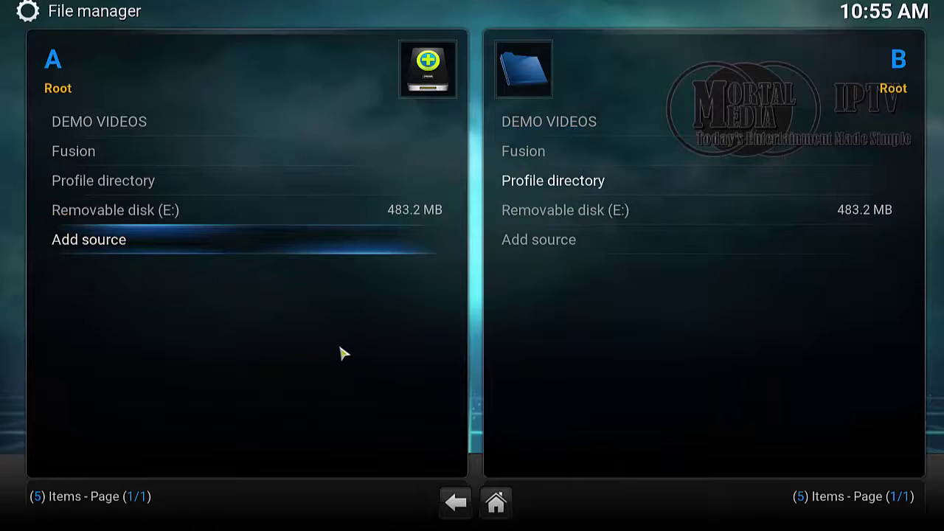
# Step: Install plugin.program.addoninstaller-1.2.6.zip from Fusion's start-here folder, then return home
pyautogui.rightClick(358, 331)
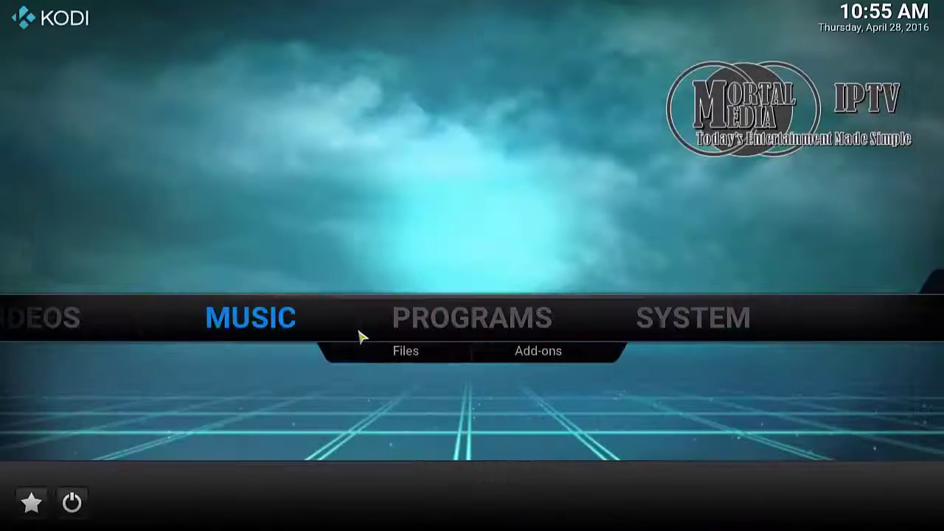
pyautogui.click(670, 323)
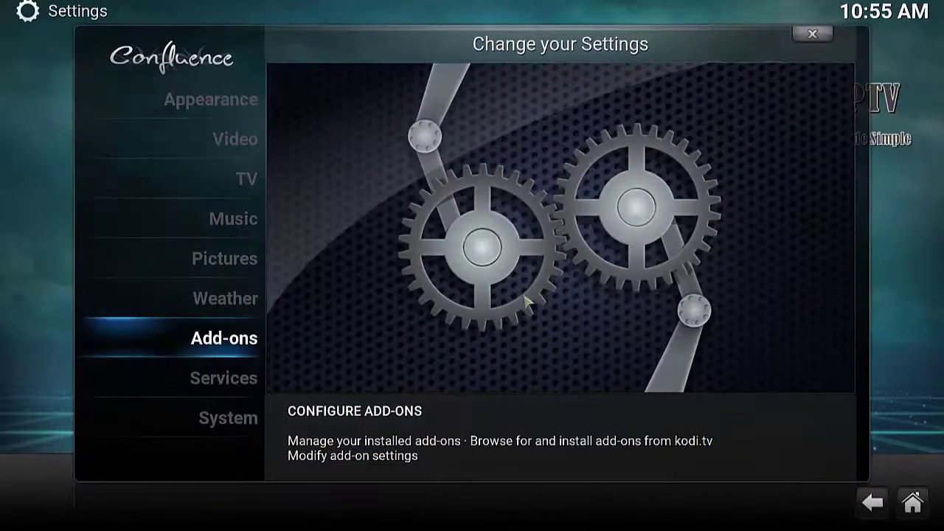
pyautogui.click(239, 336)
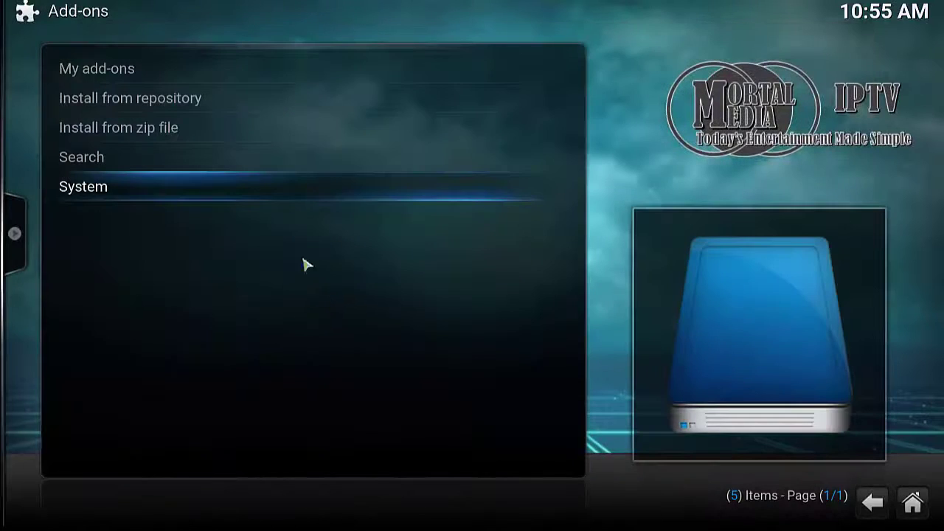
pyautogui.click(222, 141)
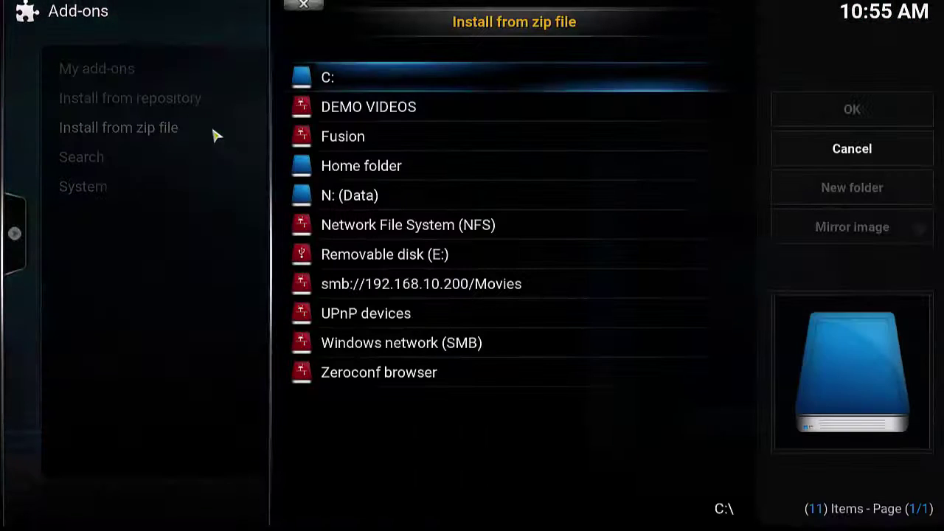
pyautogui.click(377, 145)
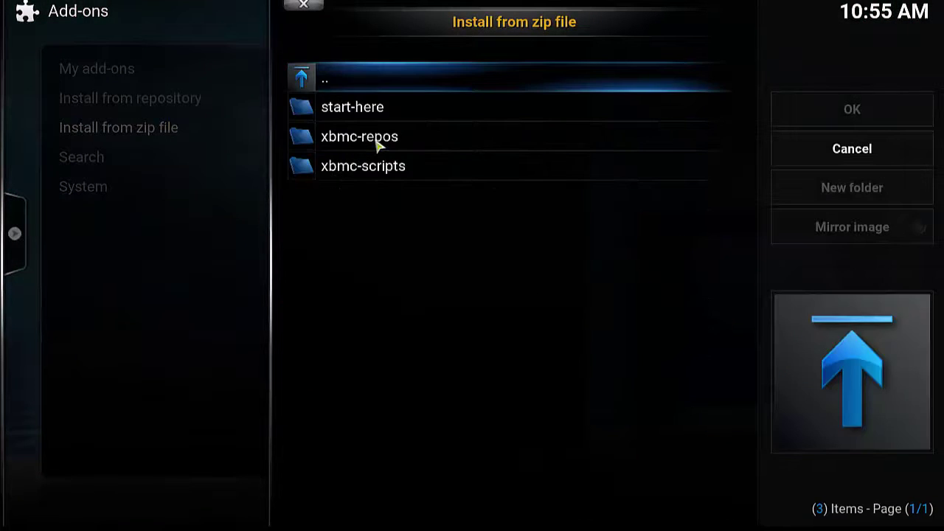
pyautogui.click(386, 116)
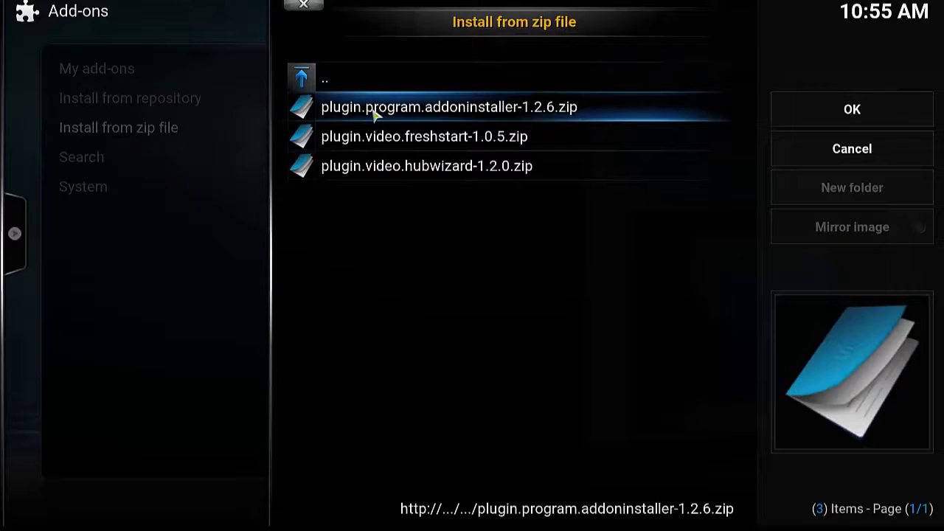
pyautogui.click(432, 112)
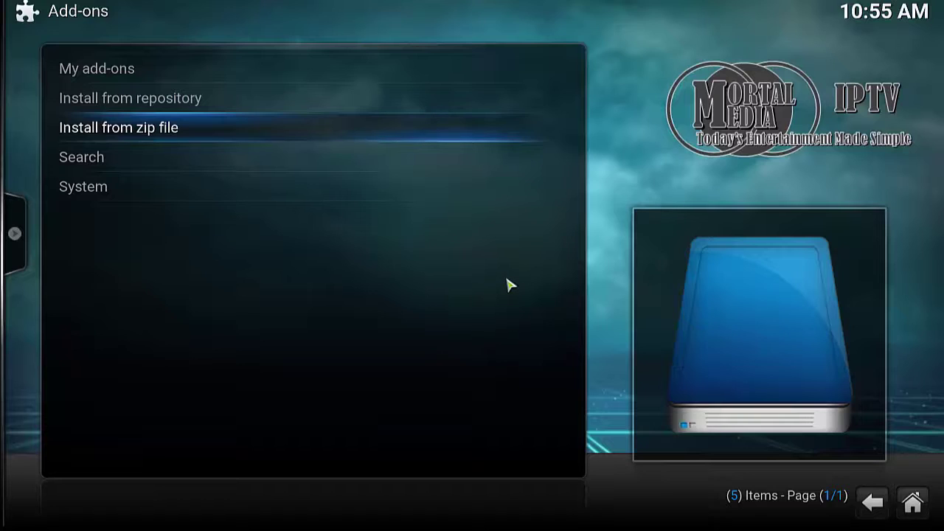
pyautogui.press('Escape')
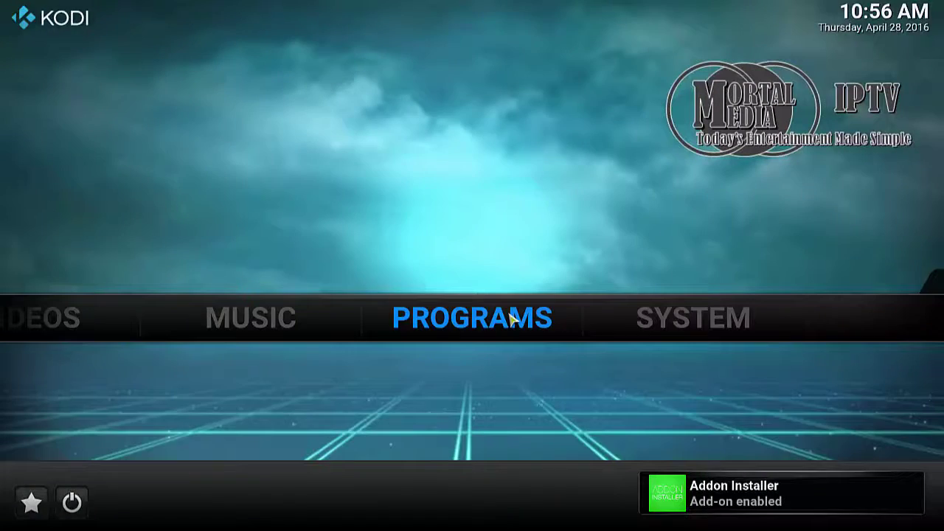
# Step: Launch Addon Installer and install Easy Advanced Settings from its program add-ons list
pyautogui.click(509, 317)
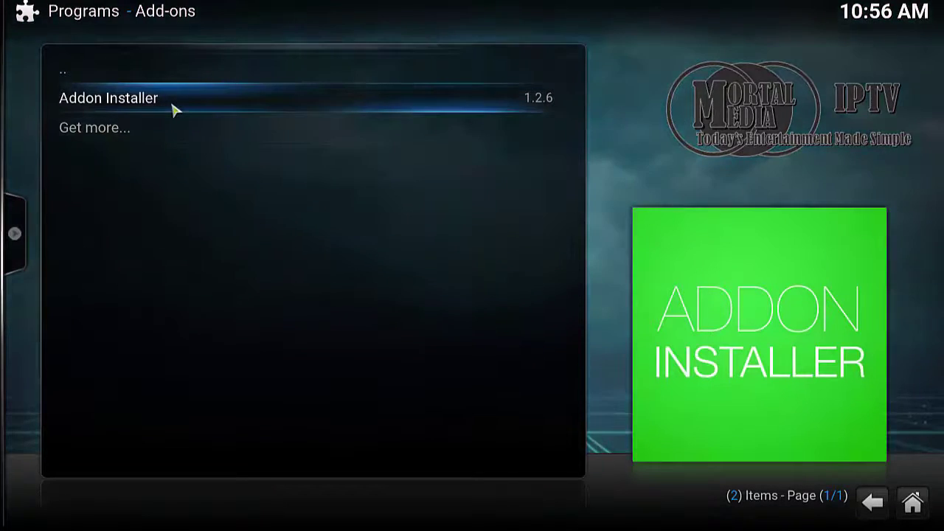
pyautogui.click(172, 107)
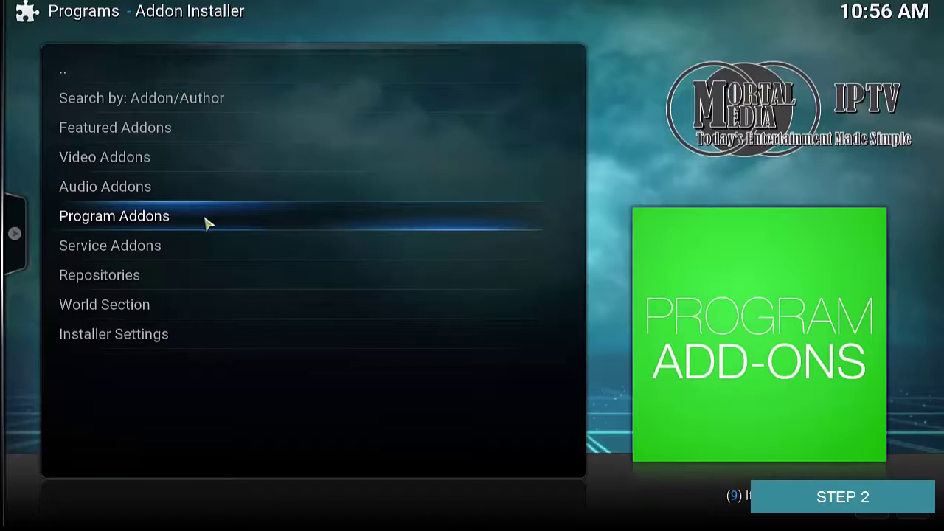
pyautogui.click(206, 224)
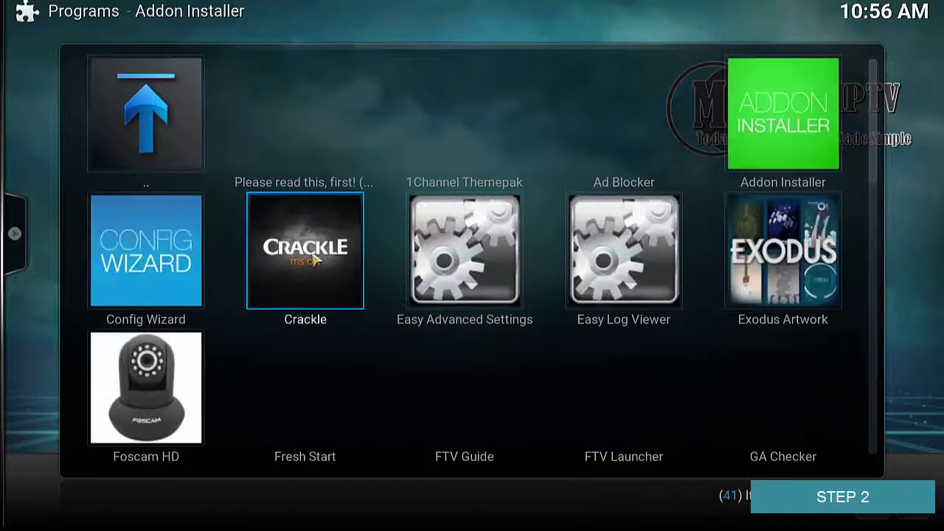
pyautogui.click(452, 261)
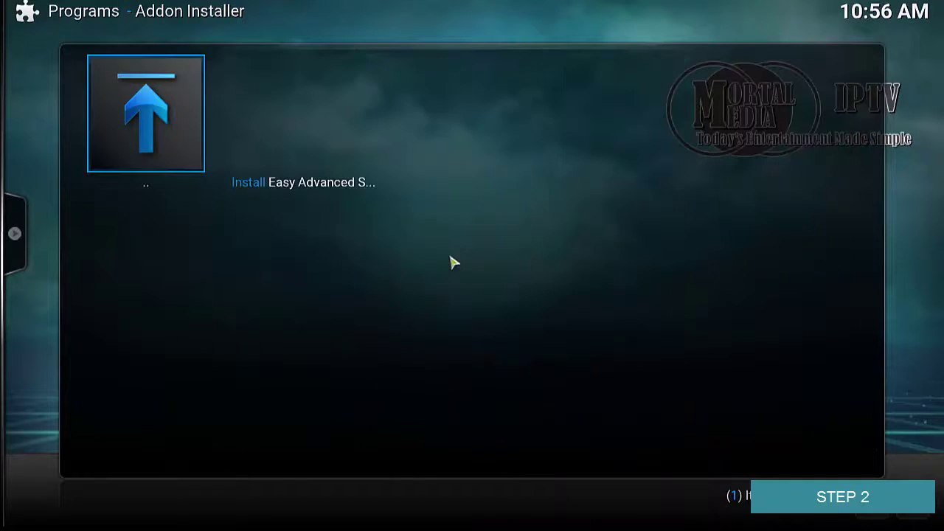
pyautogui.click(302, 145)
pyautogui.click(417, 320)
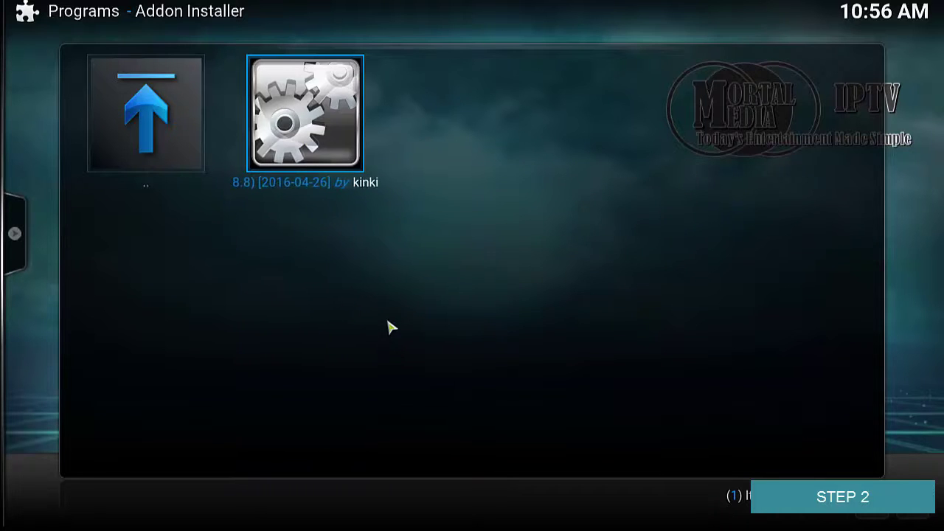
pyautogui.click(424, 314)
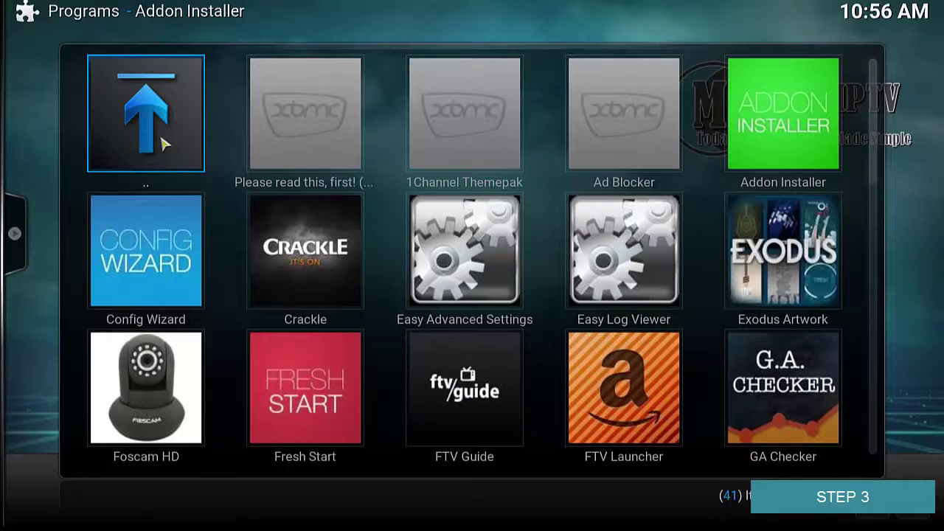
# Step: Leave Addon Installer, launch Easy Advanced Settings and open Edit Settings > Network settings
pyautogui.click(164, 145)
pyautogui.click(113, 74)
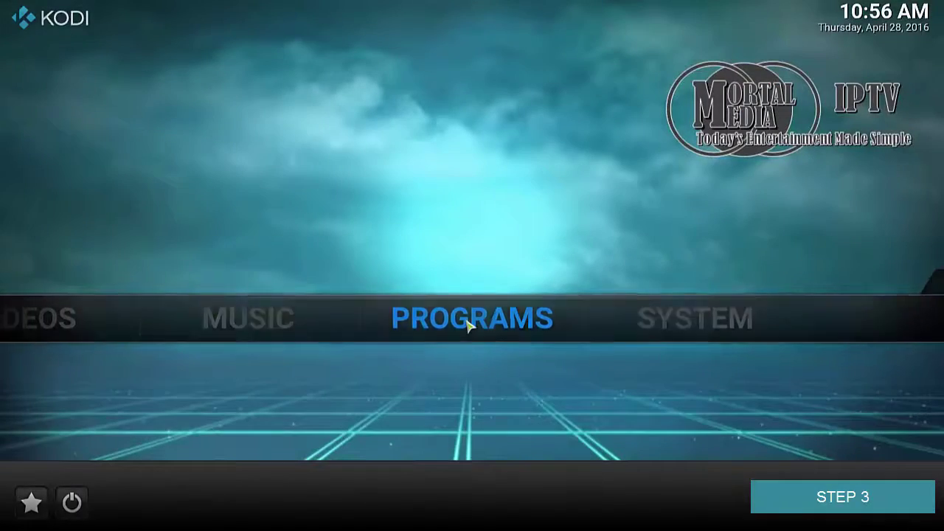
pyautogui.click(468, 323)
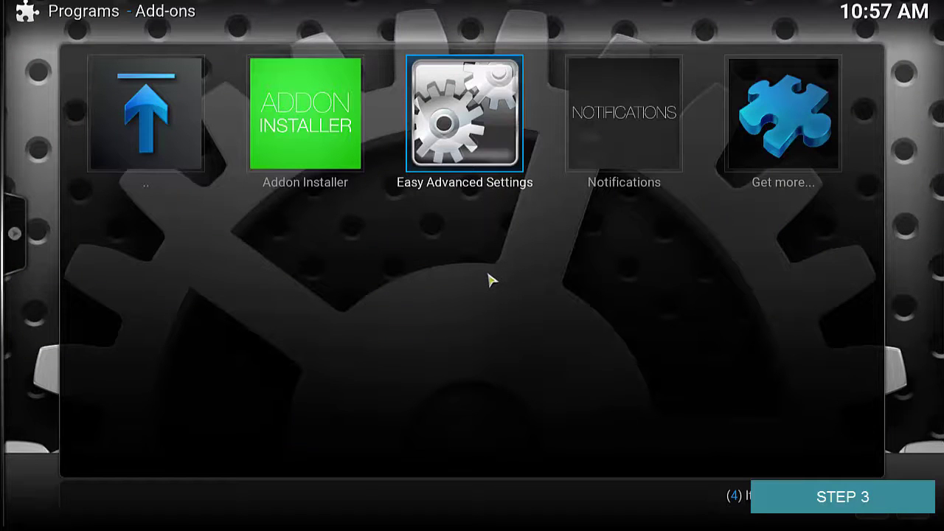
pyautogui.click(472, 115)
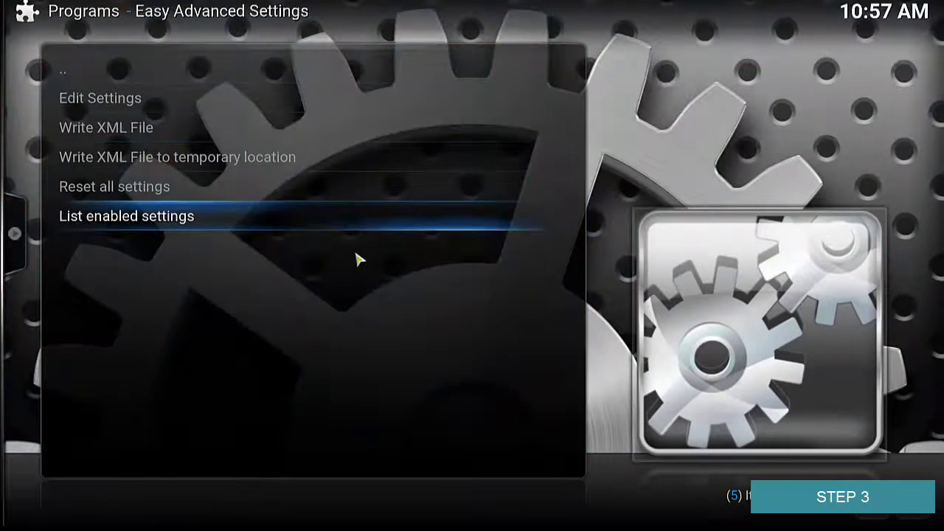
pyautogui.click(168, 105)
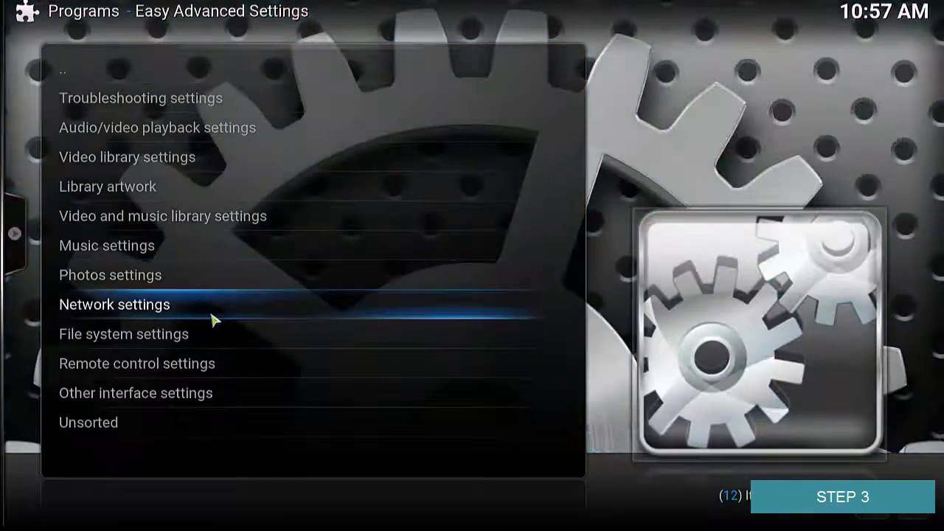
pyautogui.click(204, 308)
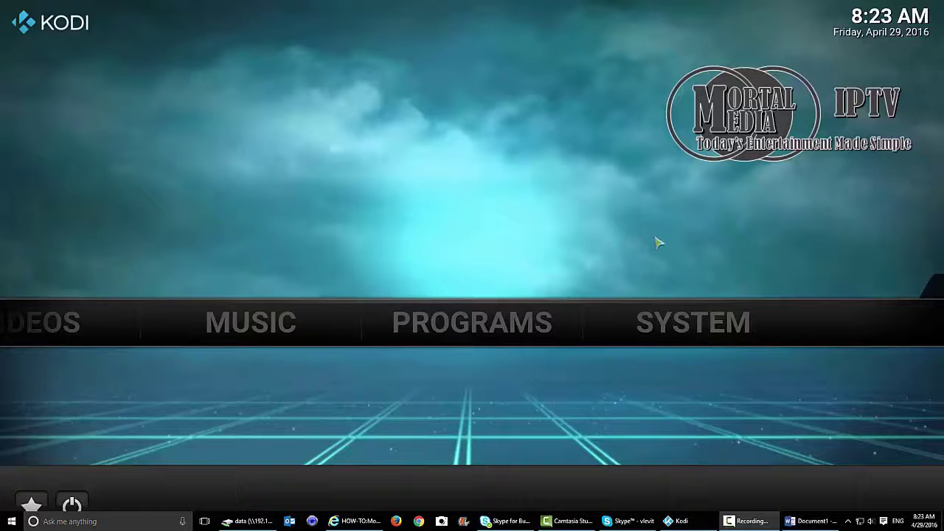
# Step: Reopen Easy Advanced Settings from Programs and go to Edit Settings > Network settings
pyautogui.click(487, 332)
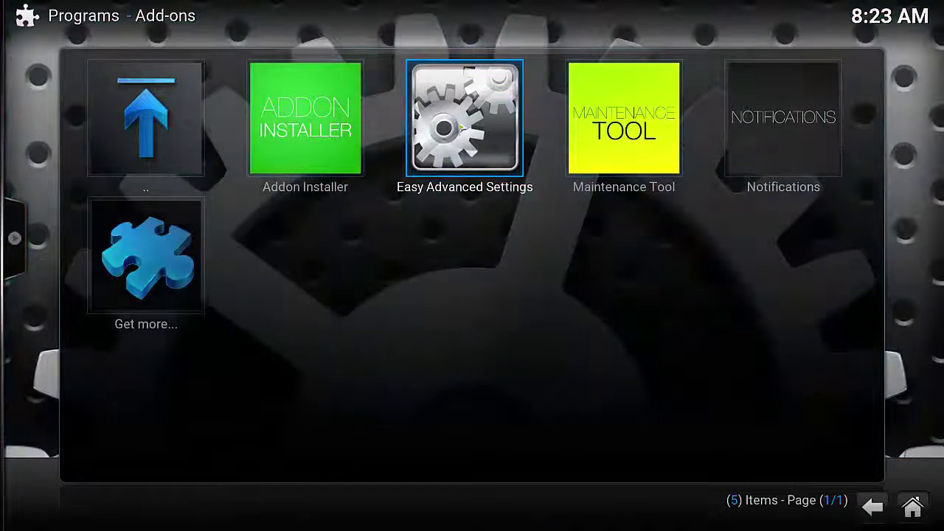
pyautogui.click(466, 127)
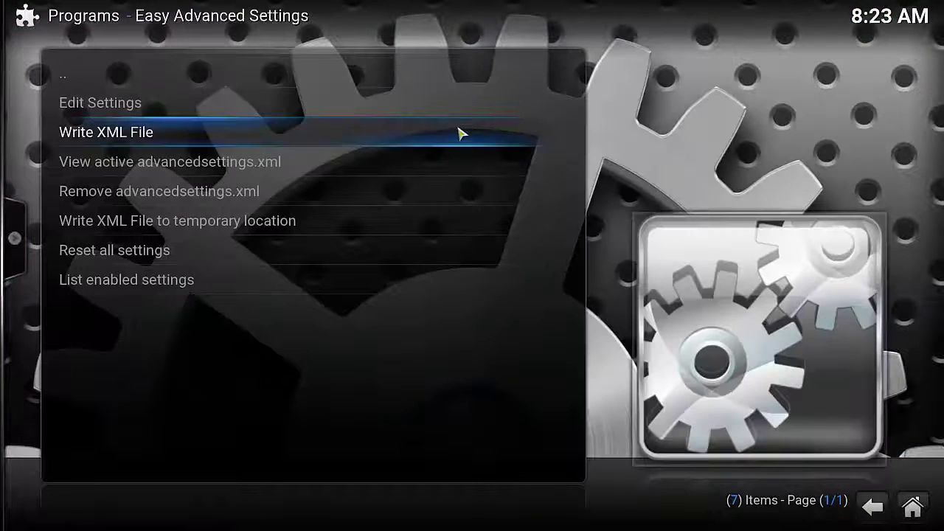
pyautogui.click(189, 106)
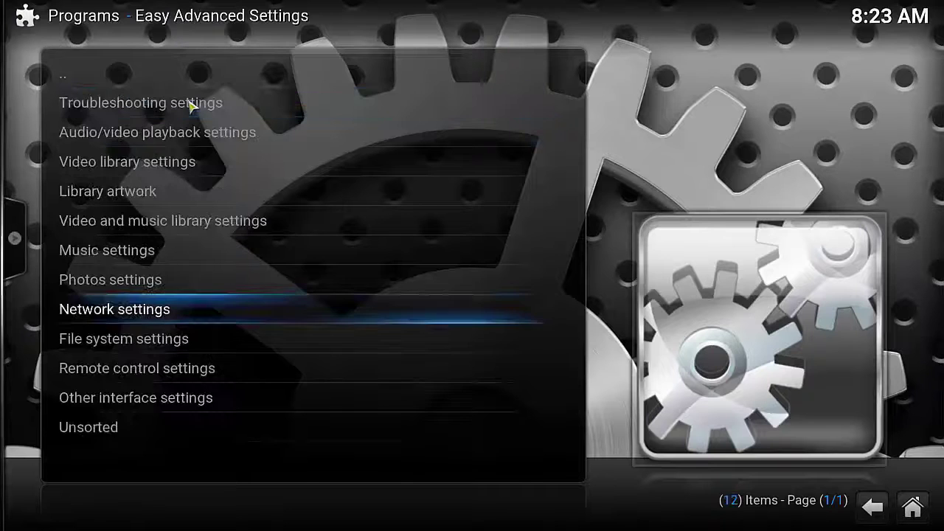
pyautogui.click(177, 312)
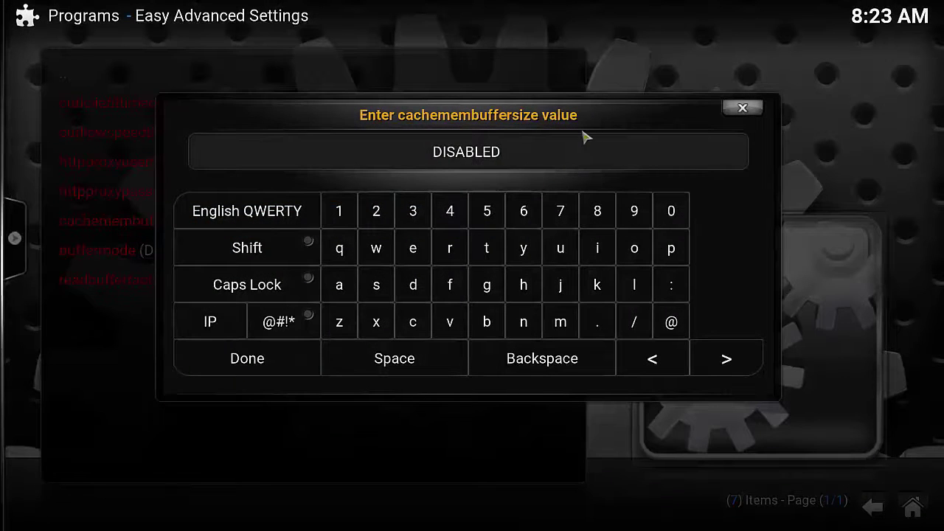
# Step: Replace DISABLED with 104857600 as the cachemembuffersize value
pyautogui.press('BackSpace')
pyautogui.press('BackSpace')
pyautogui.press('BackSpace')
pyautogui.press('BackSpace')
pyautogui.press('BackSpace')
pyautogui.write('104857600')
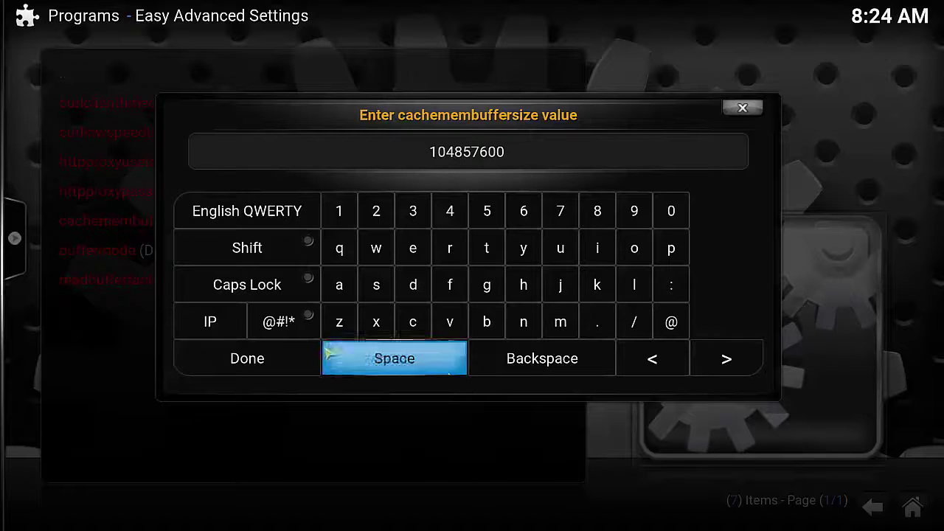
pyautogui.click(260, 372)
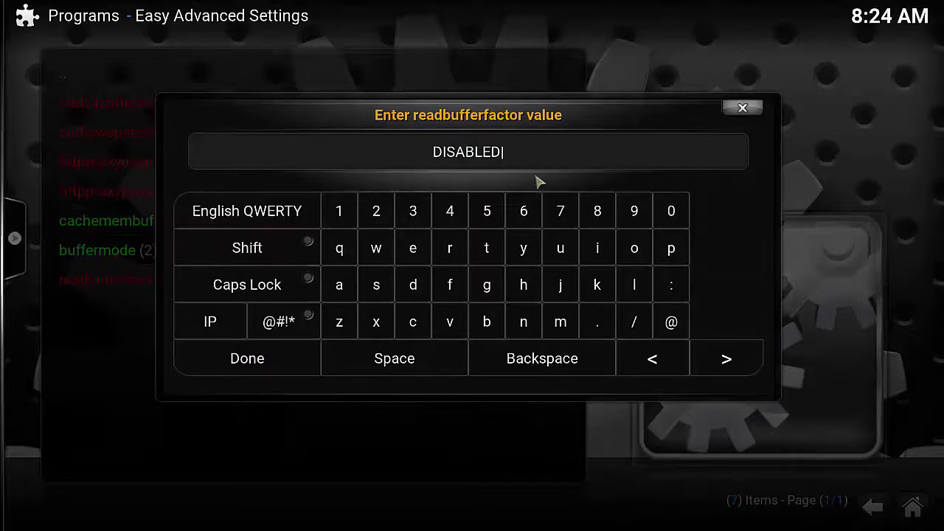
# Step: Clear the old readbufferfactor value and set it to 20
pyautogui.press('BackSpace')
pyautogui.press('BackSpace')
pyautogui.press('BackSpace')
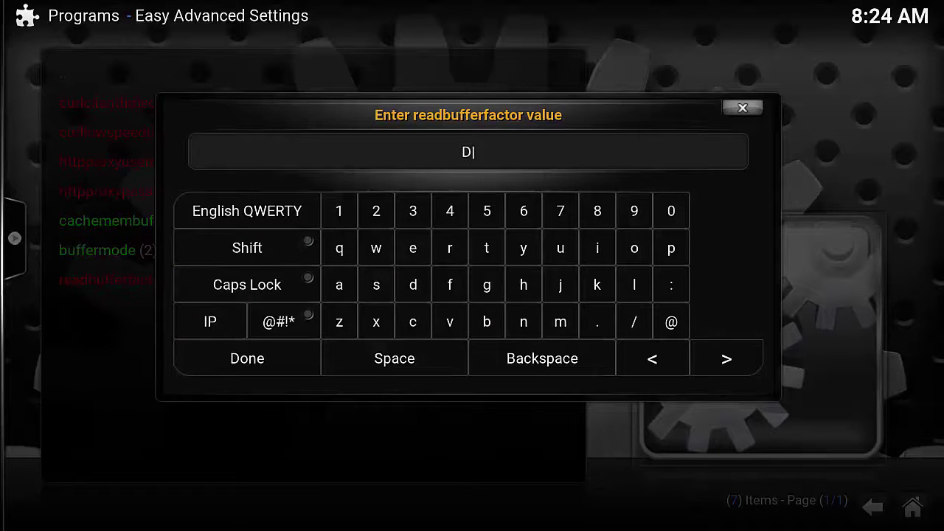
pyautogui.press('BackSpace')
pyautogui.write('20')
pyautogui.click(251, 350)
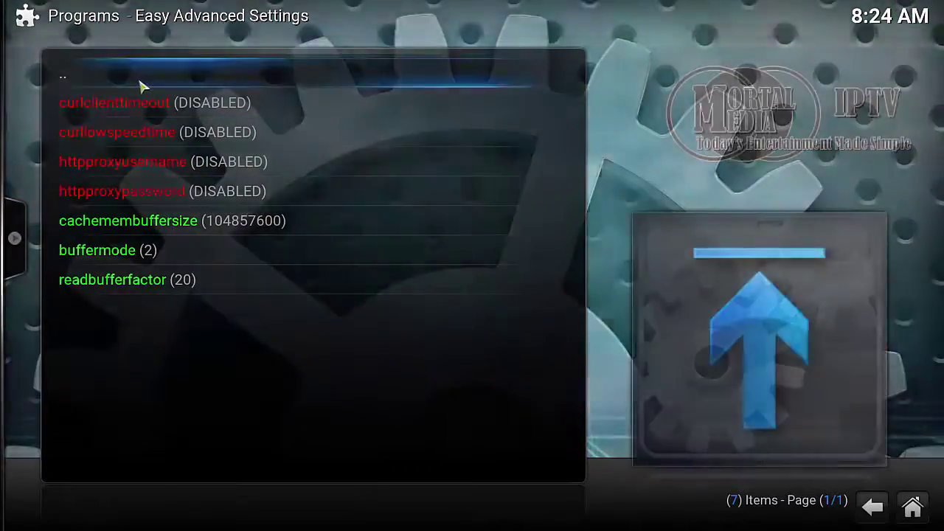
# Step: Return to the add-on's main menu, write advancedsettings.xml, and exit Easy Advanced Settings
pyautogui.click(140, 83)
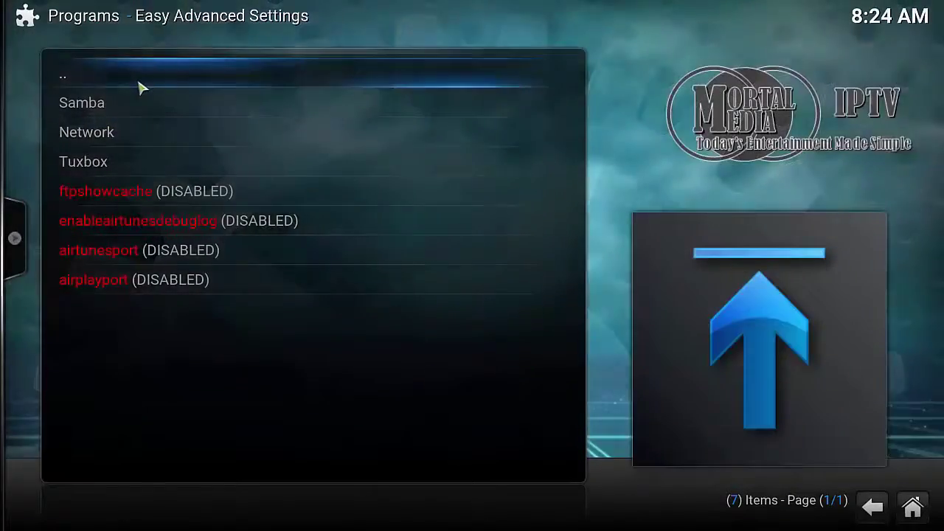
pyautogui.click(141, 84)
pyautogui.click(141, 84)
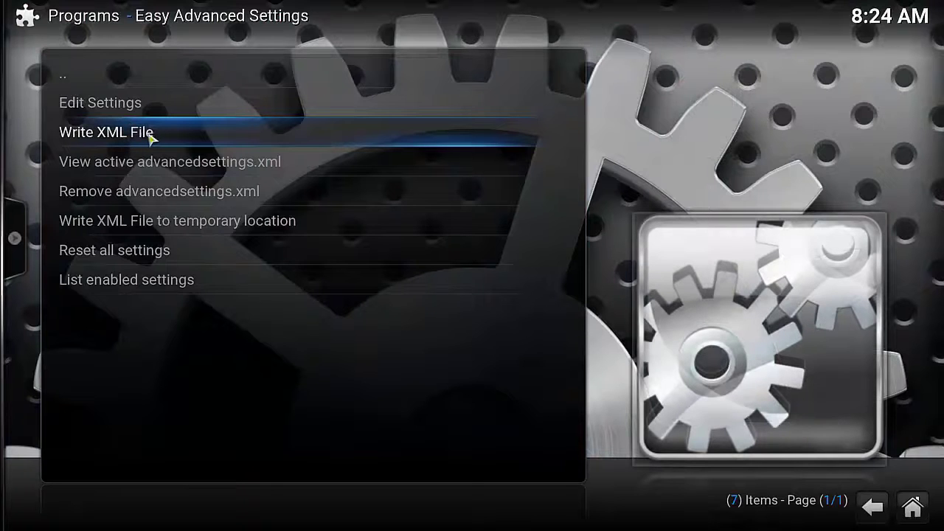
pyautogui.click(150, 139)
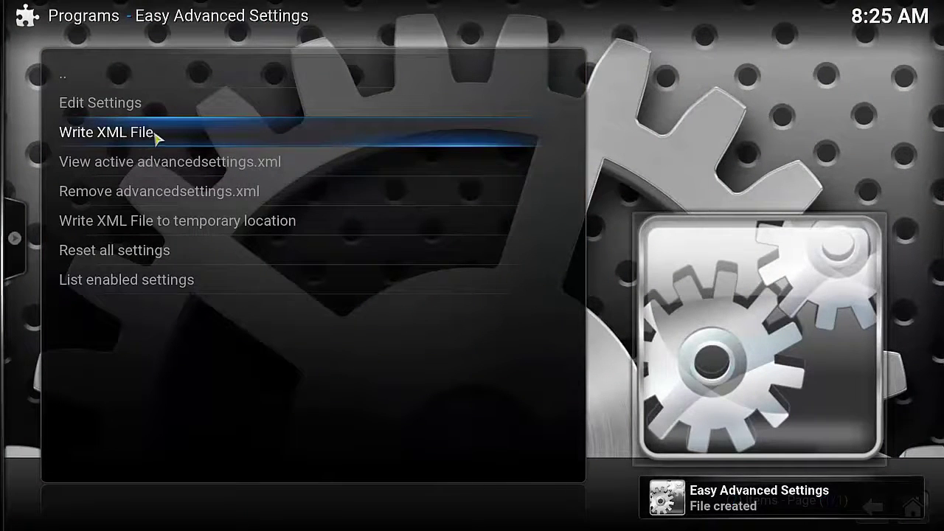
pyautogui.click(130, 80)
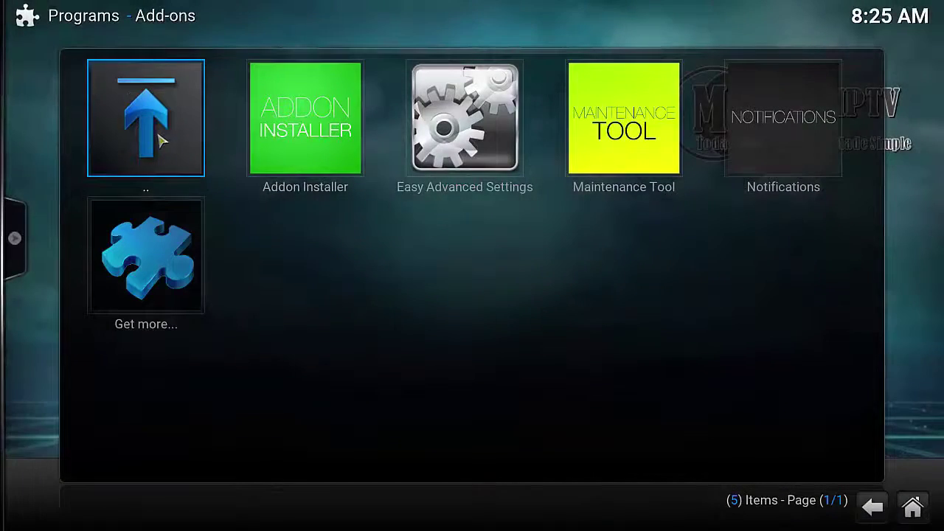
# Step: Leave the Add-ons list and go back to the Kodi home menu
pyautogui.click(160, 138)
pyautogui.rightClick(205, 182)
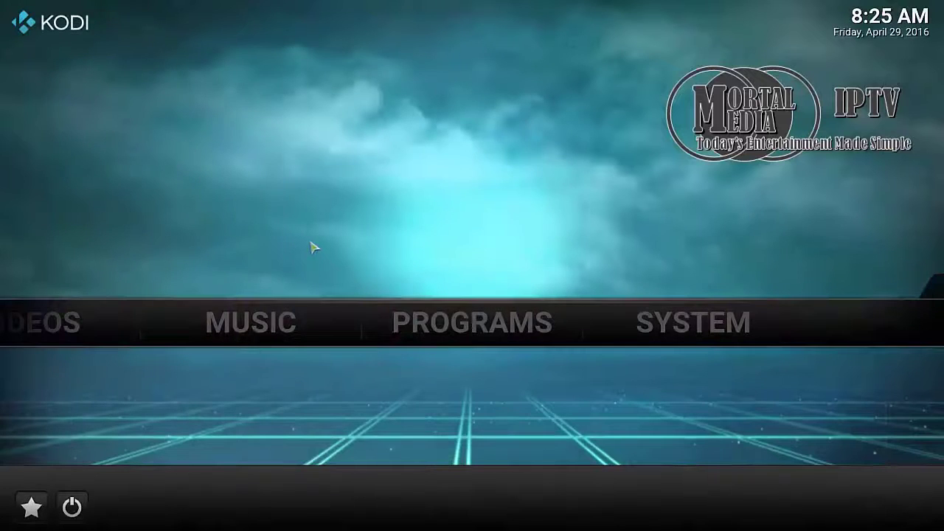